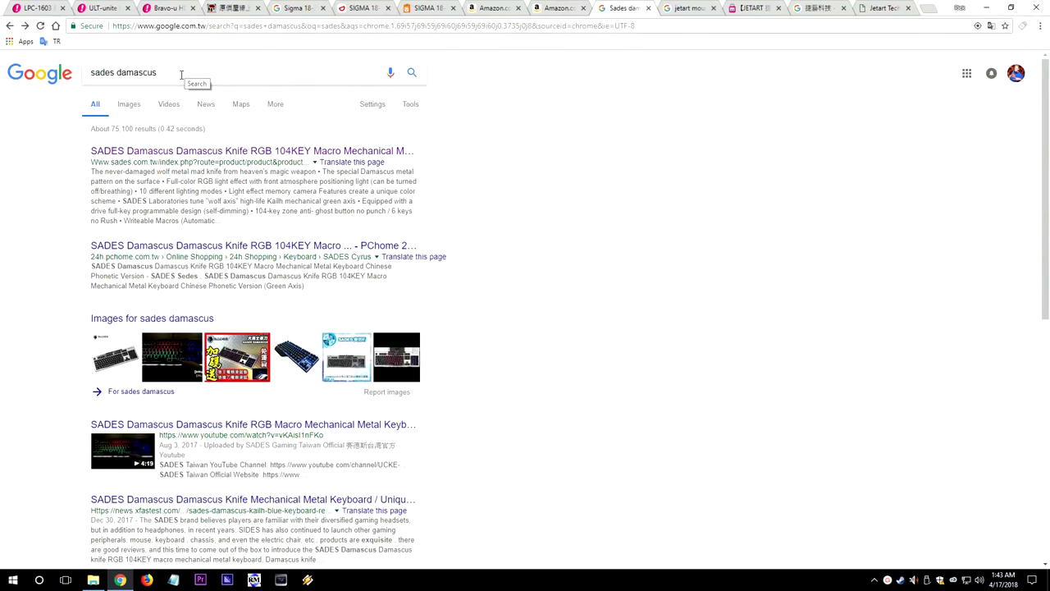
# Open the SADES Damascus Knife RGB keyboard product page and show it in original Chinese before translating it back to English.
pyautogui.click(168, 153)
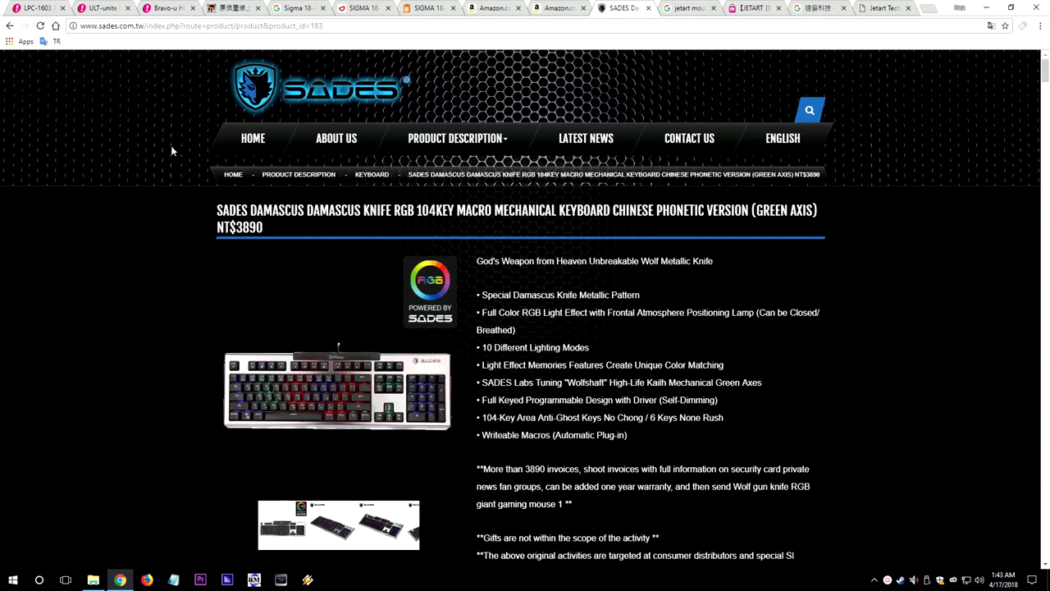
pyautogui.click(990, 27)
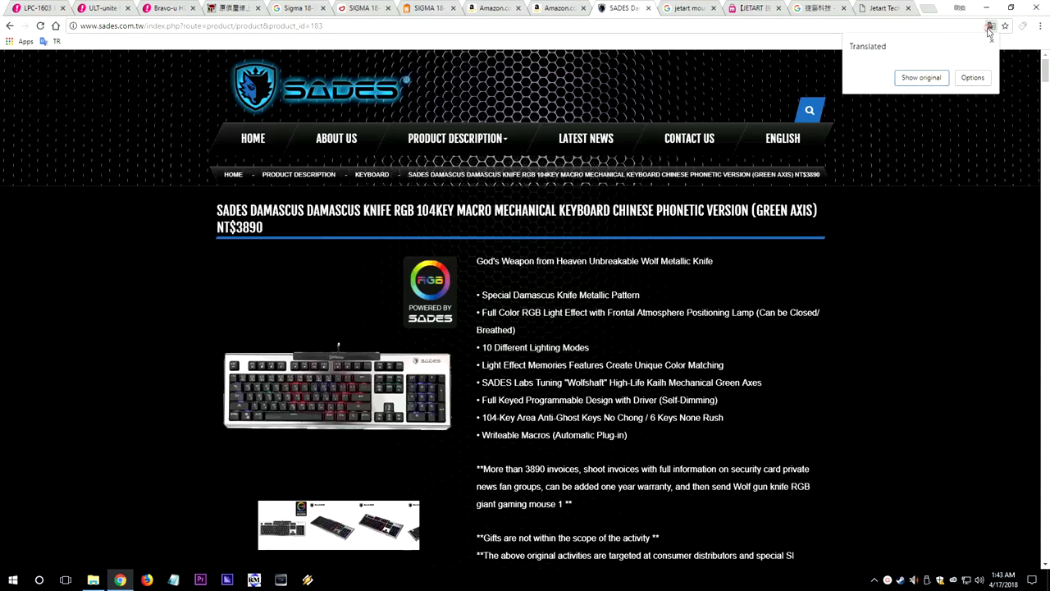
pyautogui.click(920, 78)
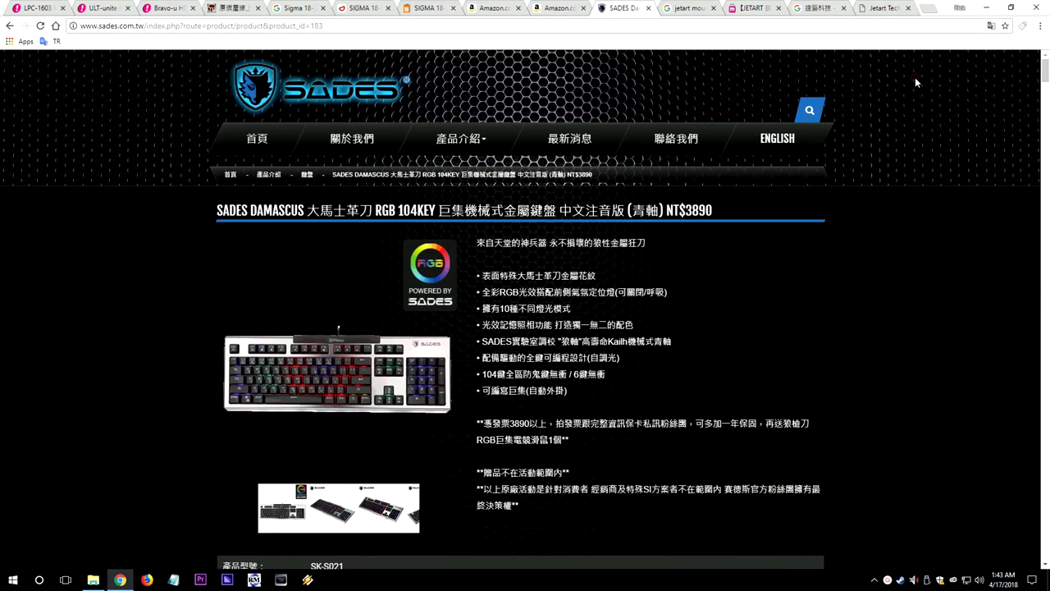
pyautogui.click(989, 29)
pyautogui.click(973, 70)
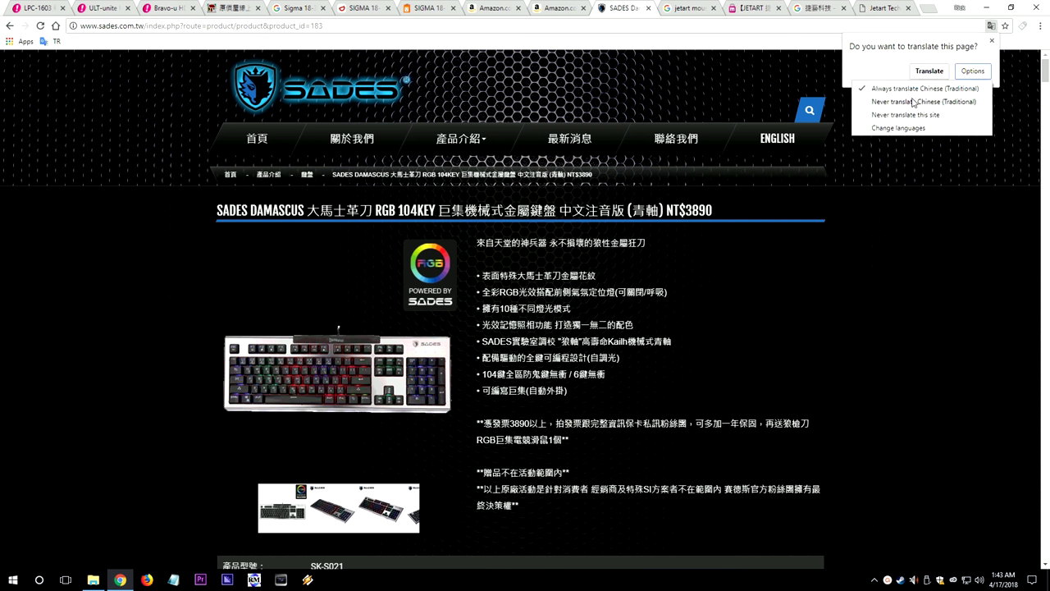
pyautogui.click(928, 71)
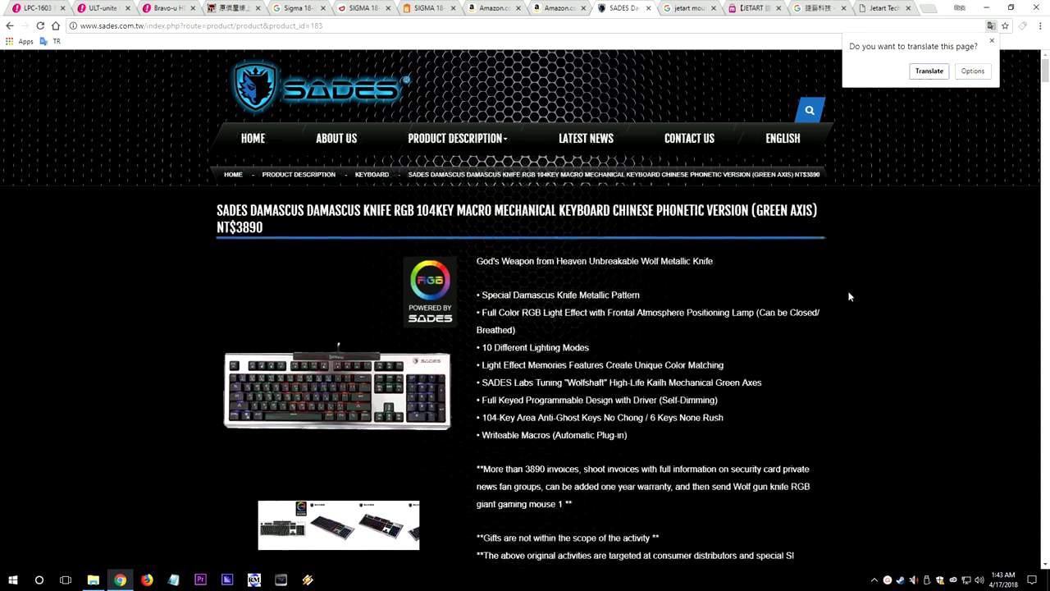
# Download the Windows driver from the product page and save it to the Desktop as 20170817141925.rar.
pyautogui.scroll(-3, 848, 296)
pyautogui.scroll(-3, 841, 290)
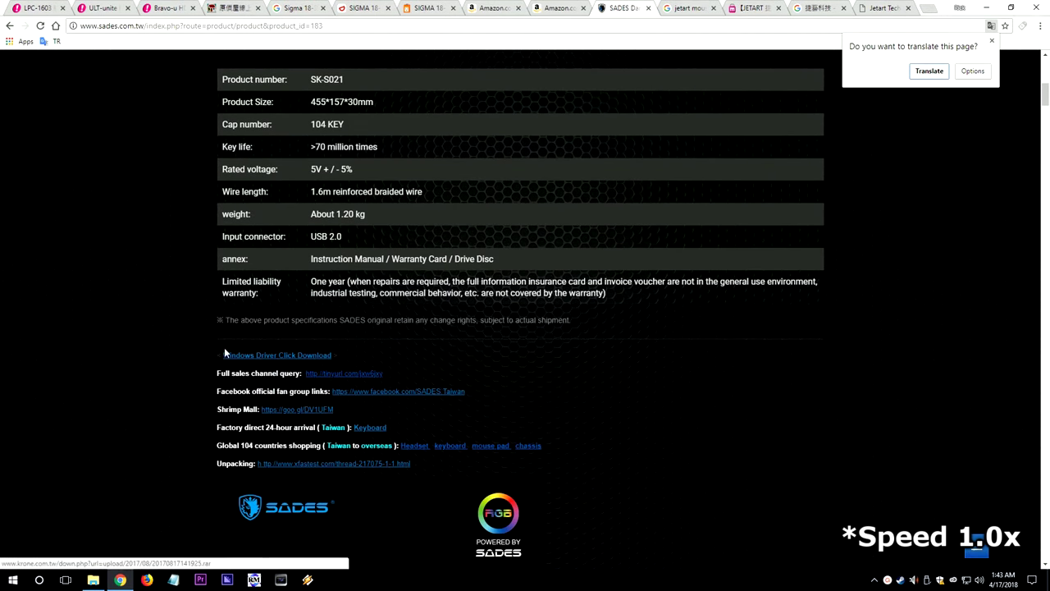
pyautogui.click(292, 358)
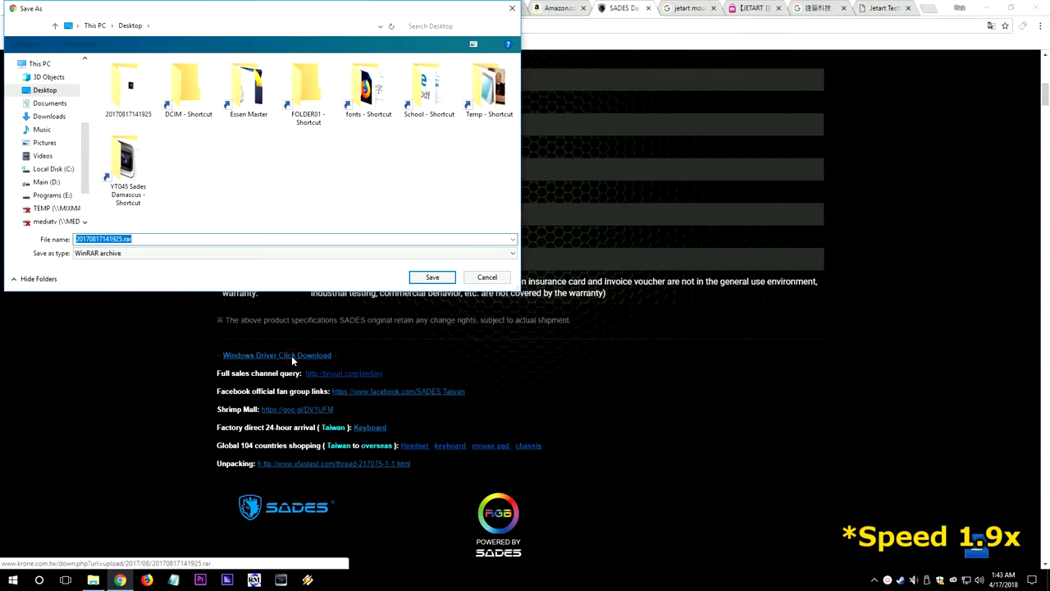
pyautogui.click(432, 278)
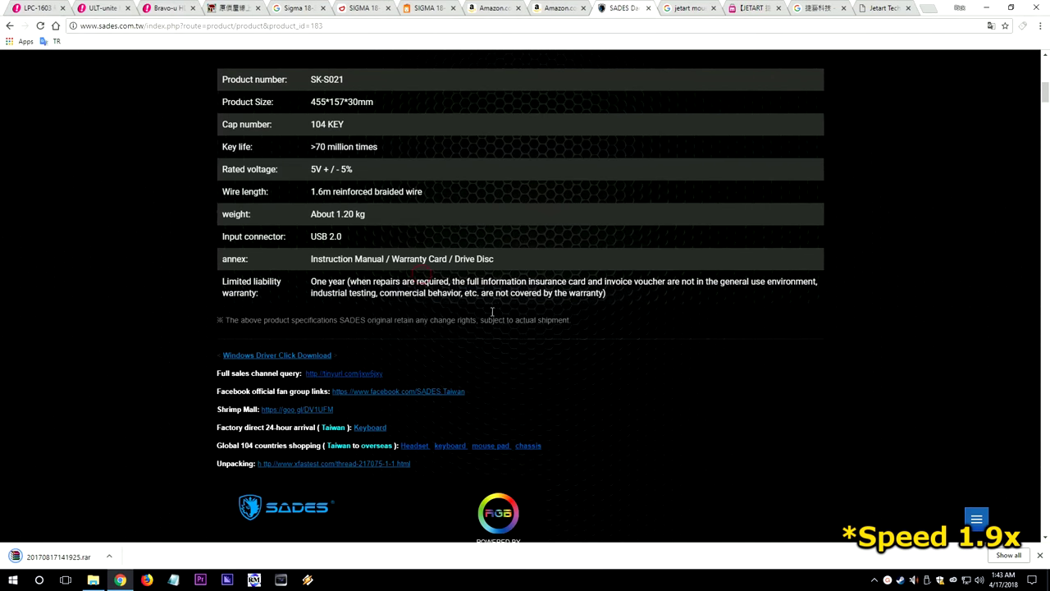
# Extract the downloaded 20170817141925.rar with WinRAR, and close the archive and browser windows.
pyautogui.click(113, 558)
pyautogui.click(139, 489)
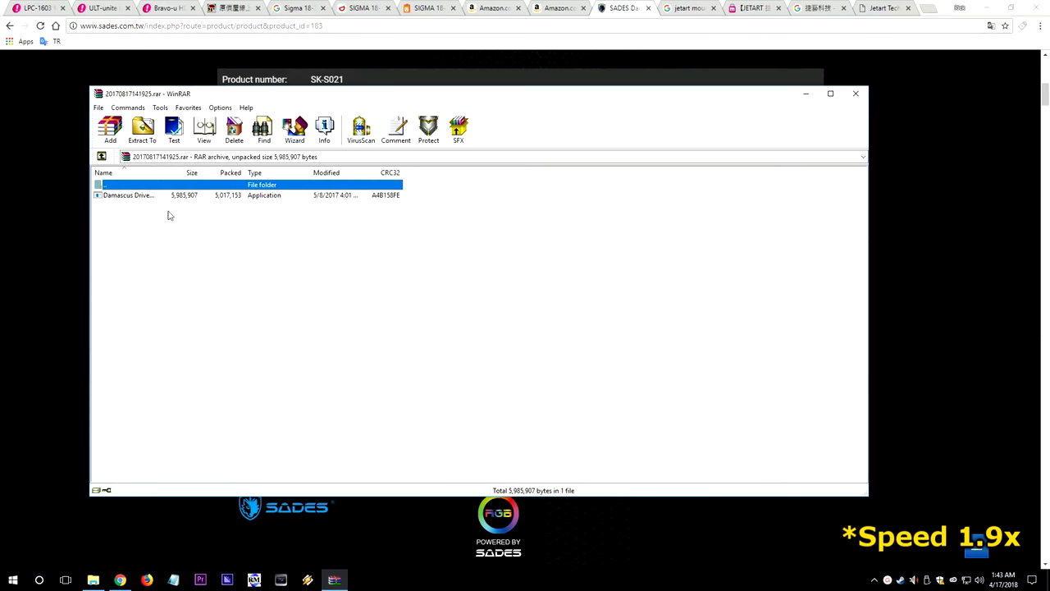
pyautogui.click(142, 127)
pyautogui.click(509, 409)
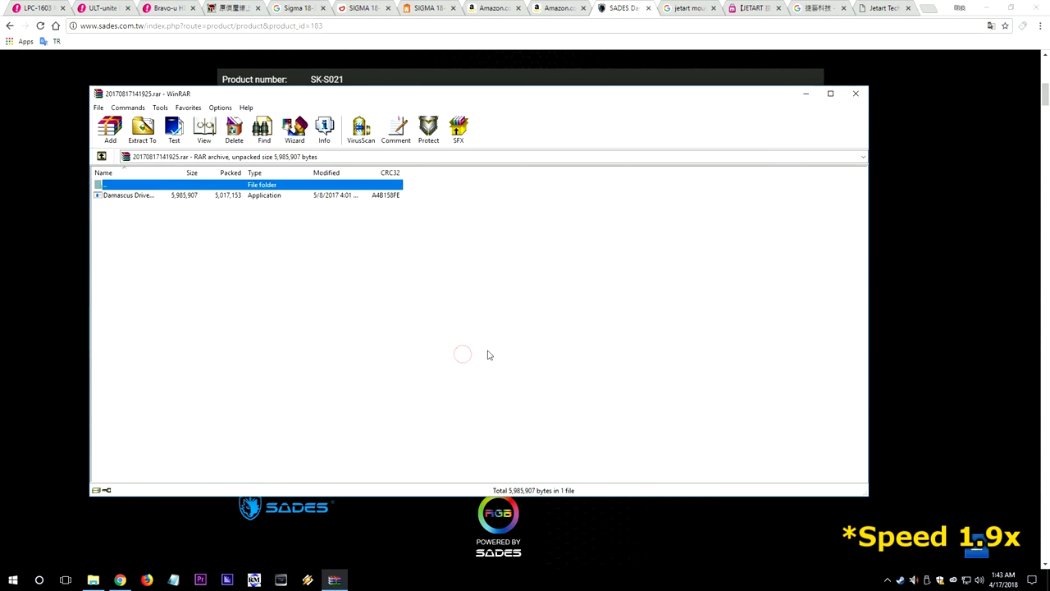
pyautogui.click(855, 96)
pyautogui.click(1037, 7)
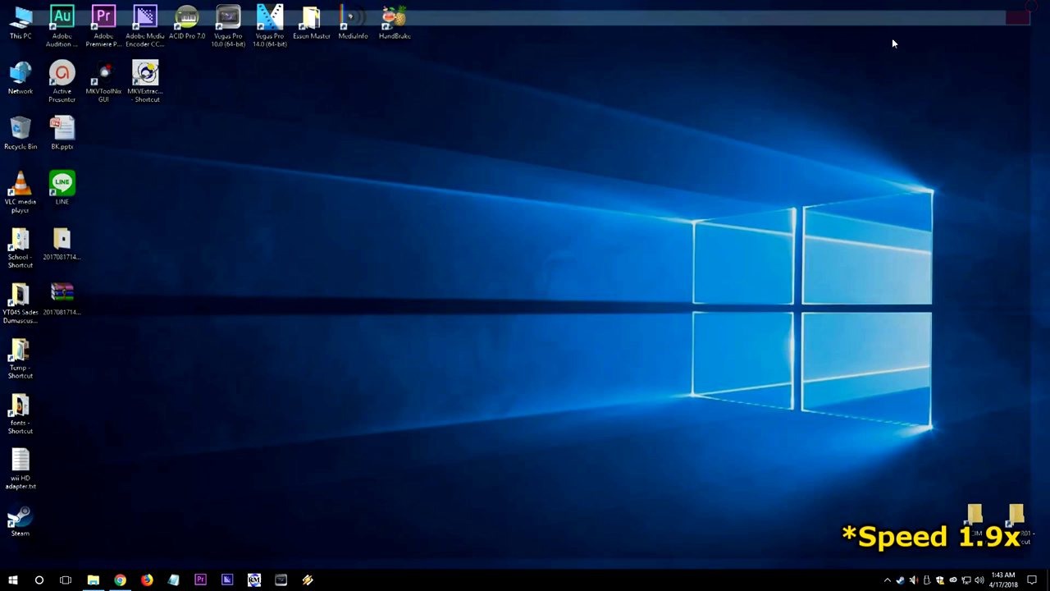
pyautogui.rightClick(82, 305)
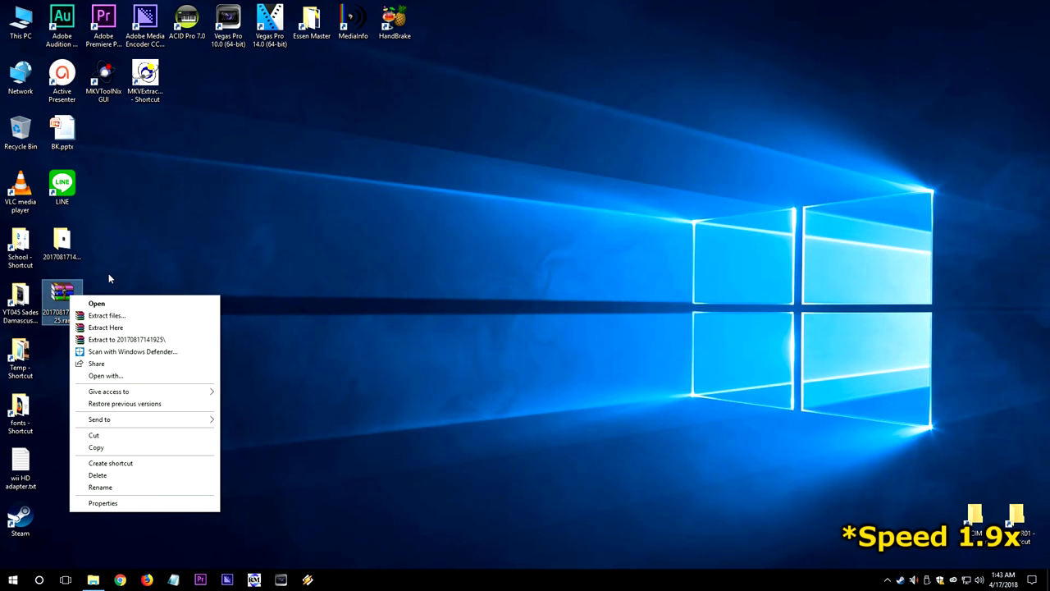
pyautogui.doubleClick(74, 246)
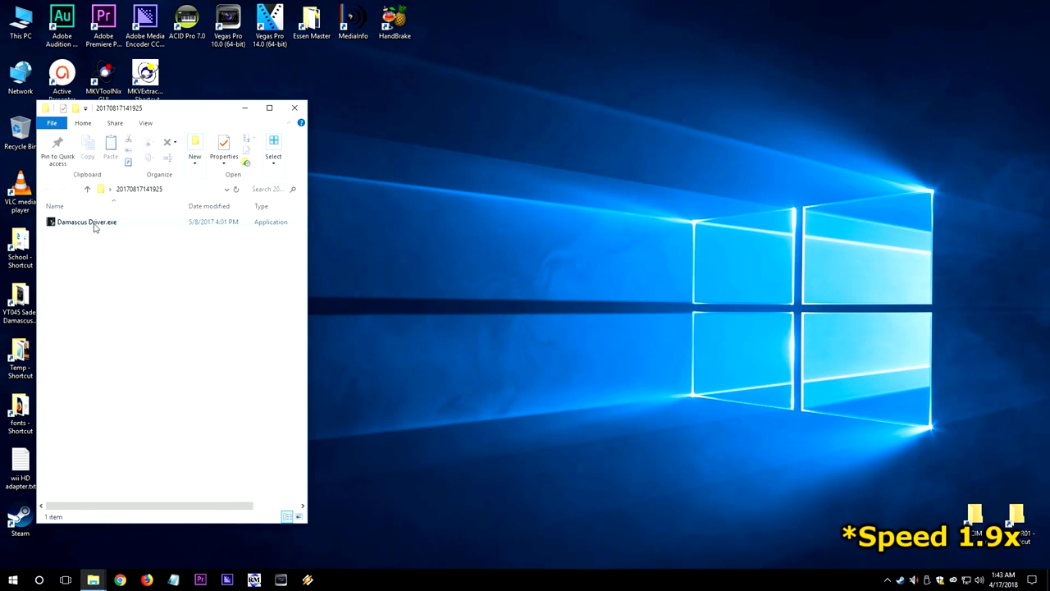
pyautogui.doubleClick(89, 222)
pyautogui.click(96, 435)
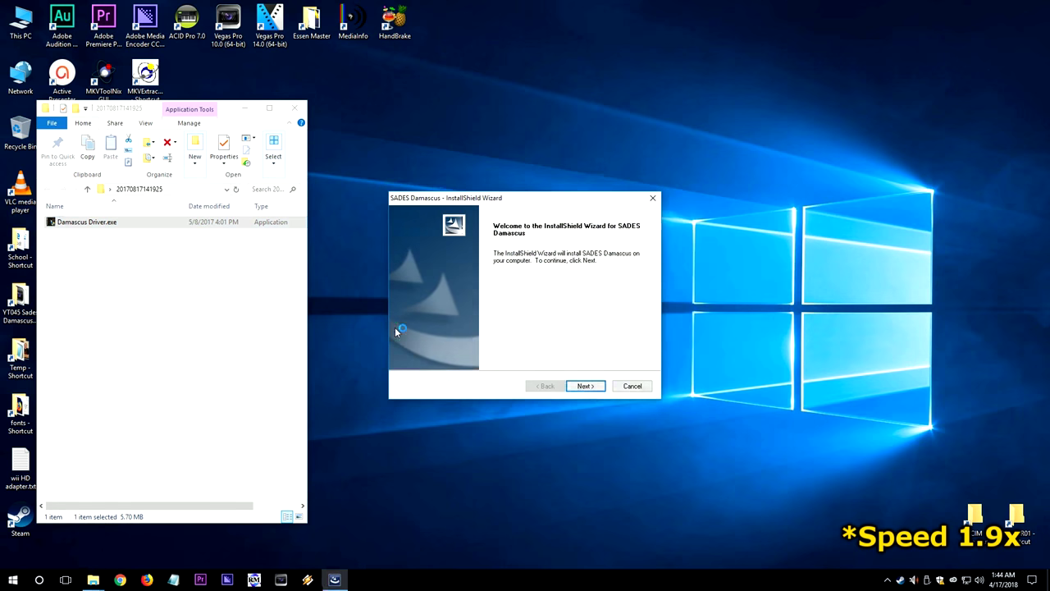
pyautogui.click(589, 385)
pyautogui.click(584, 386)
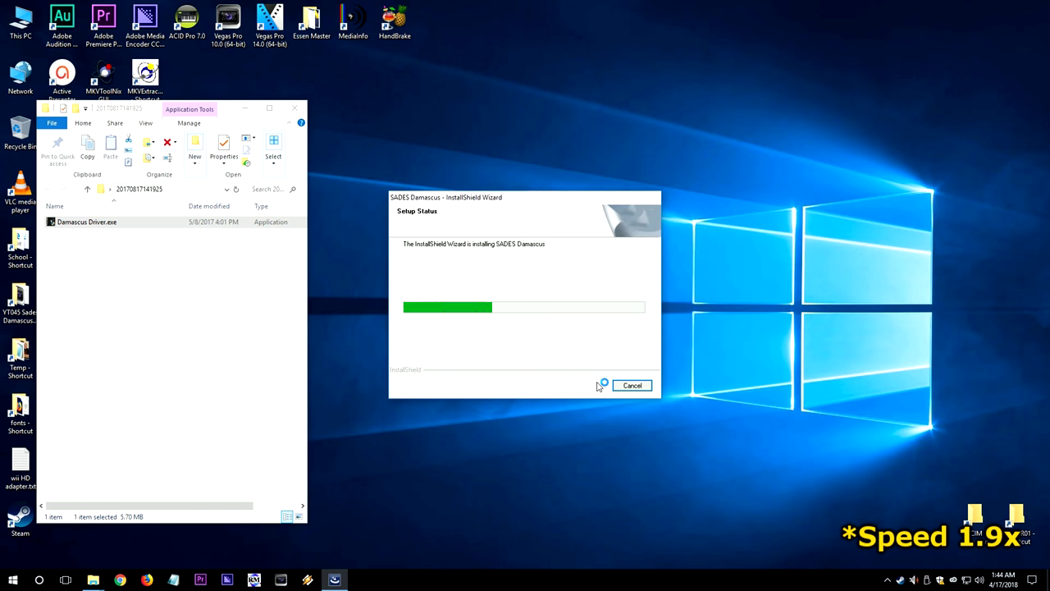
pyautogui.click(598, 386)
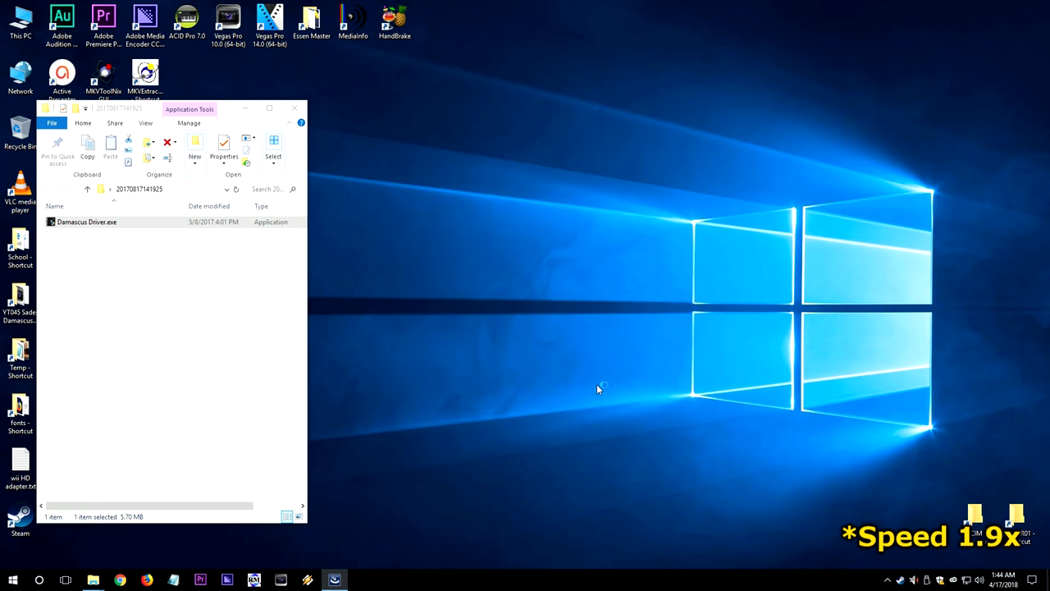
# Search Windows for "damasc", launch SADES Damascus and allow it to make changes to the device.
pyautogui.click(39, 579)
pyautogui.write('damasc')
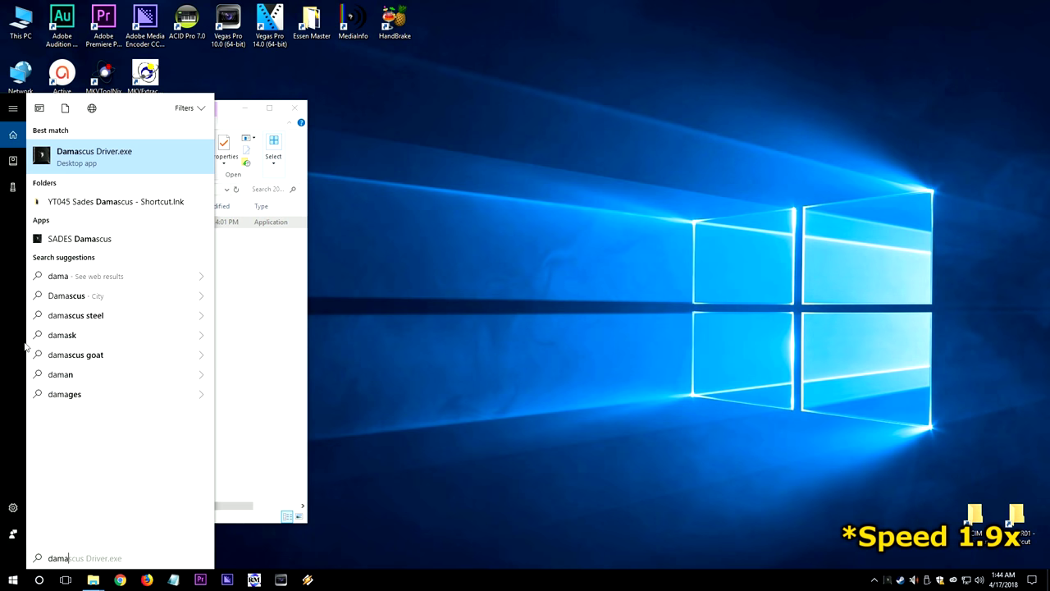
pyautogui.press('Escape')
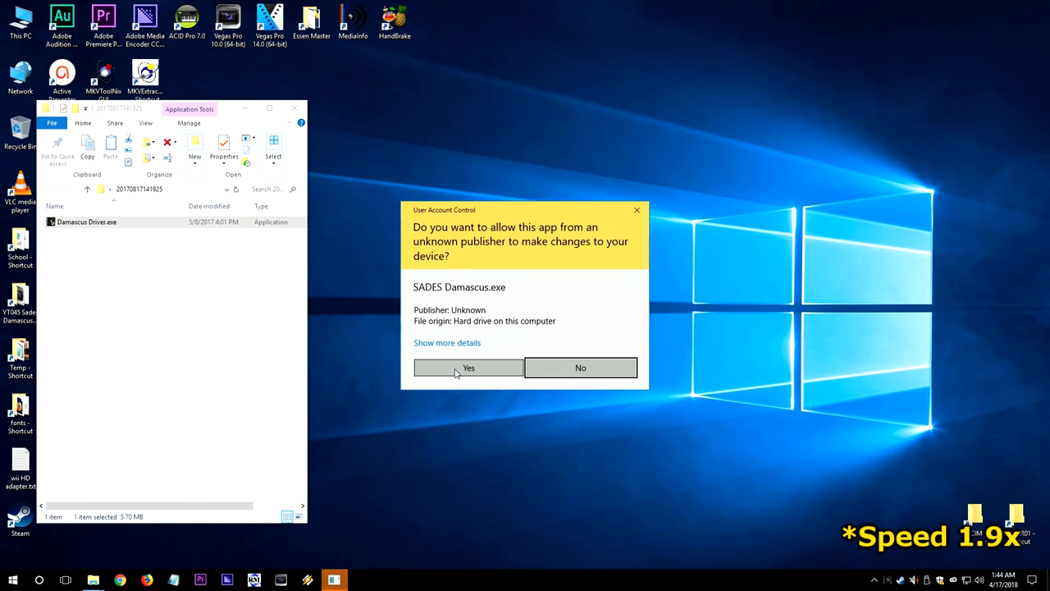
pyautogui.click(455, 368)
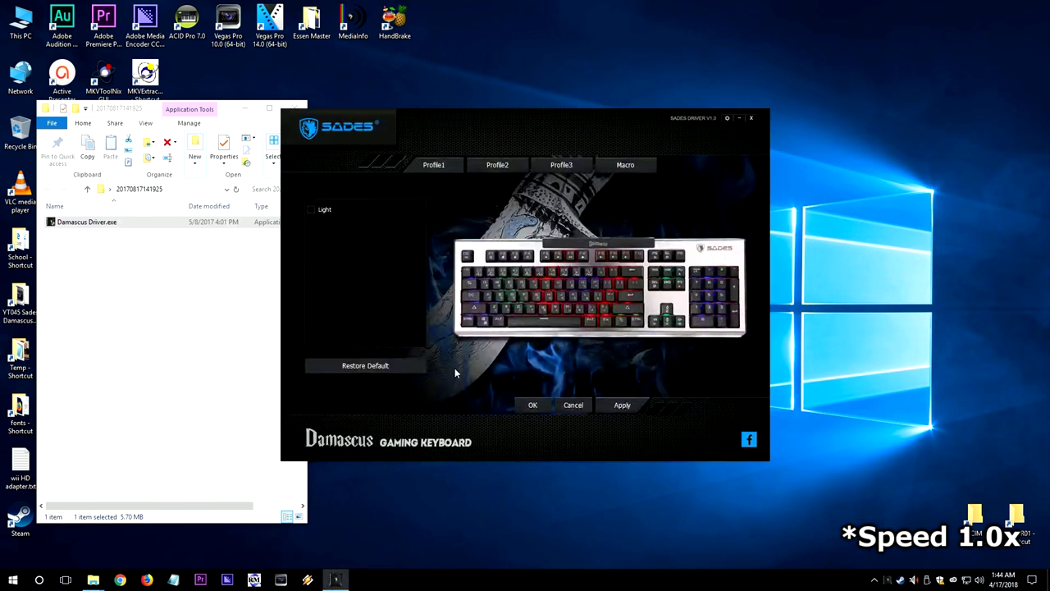
# Look through the Profile1, Profile2 and Macro sections of the keyboard driver.
pyautogui.click(444, 170)
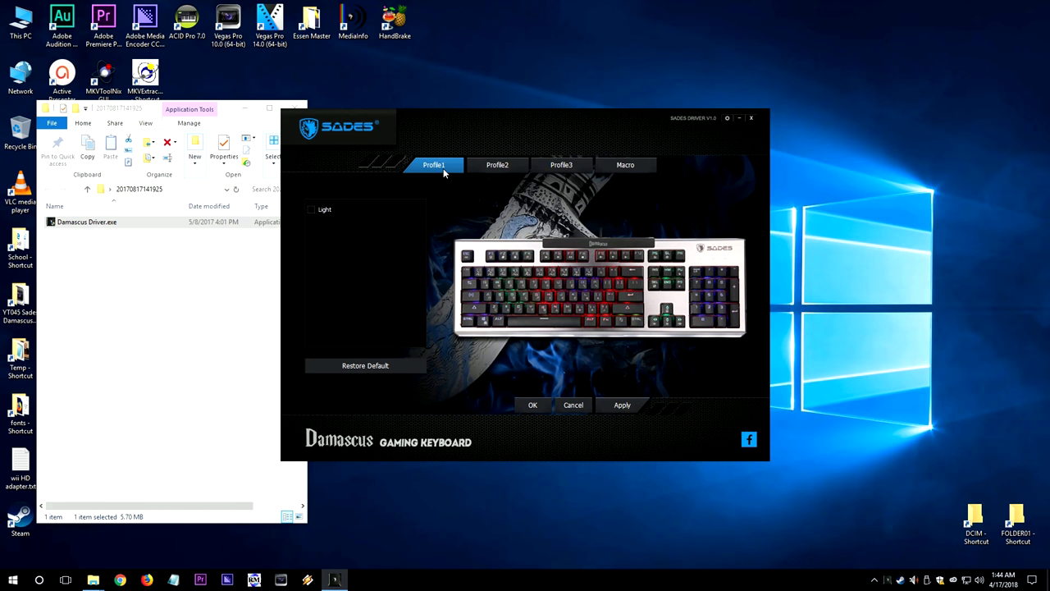
pyautogui.click(492, 168)
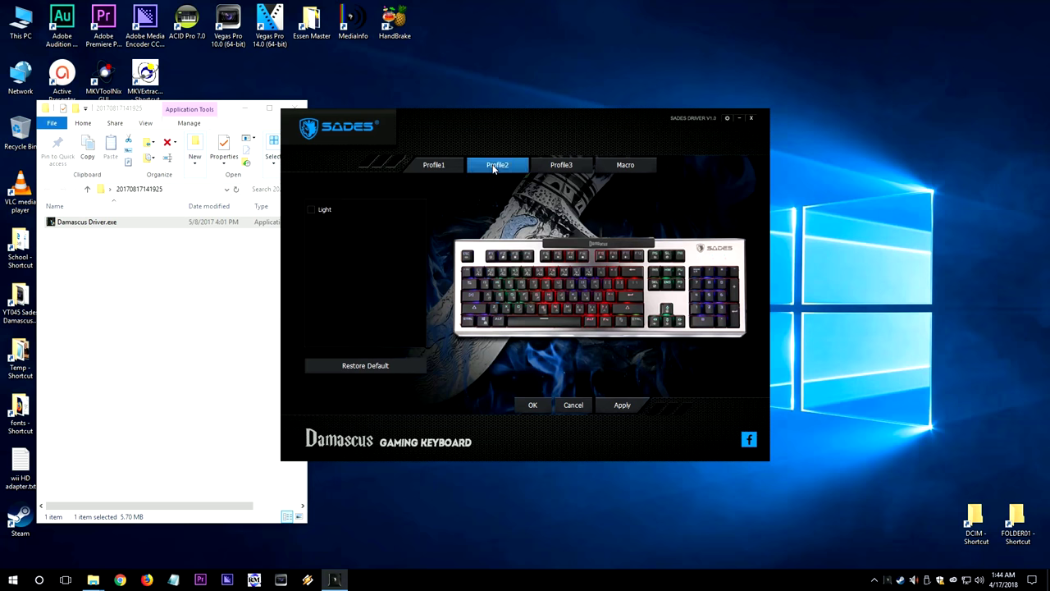
pyautogui.click(621, 167)
pyautogui.click(438, 166)
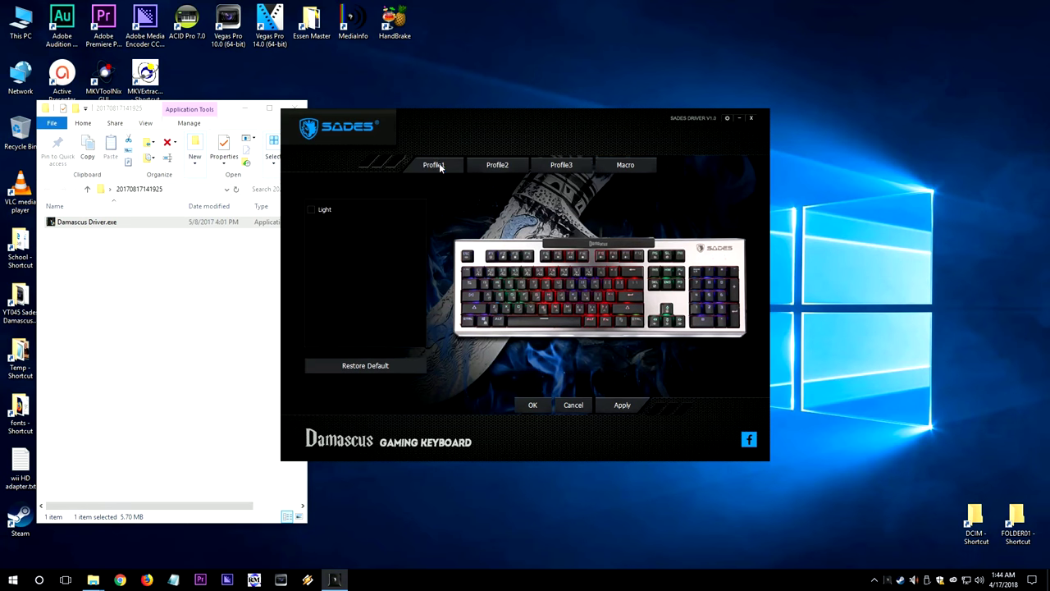
# Enable the keyboard light, review the available lighting effects and choose Coastal.
pyautogui.click(312, 210)
pyautogui.click(406, 210)
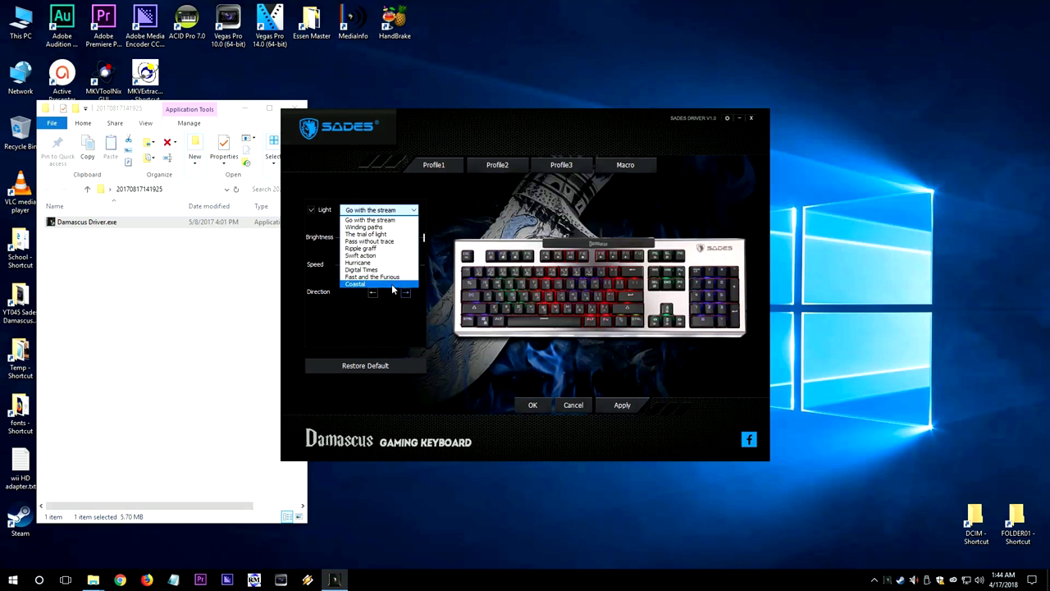
pyautogui.click(381, 324)
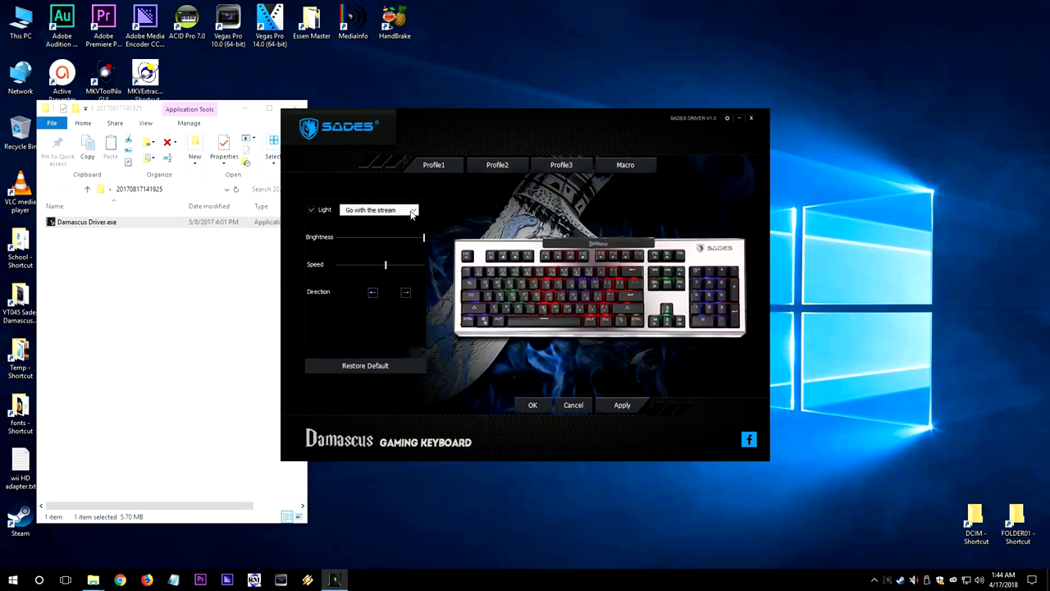
pyautogui.click(412, 211)
pyautogui.click(365, 280)
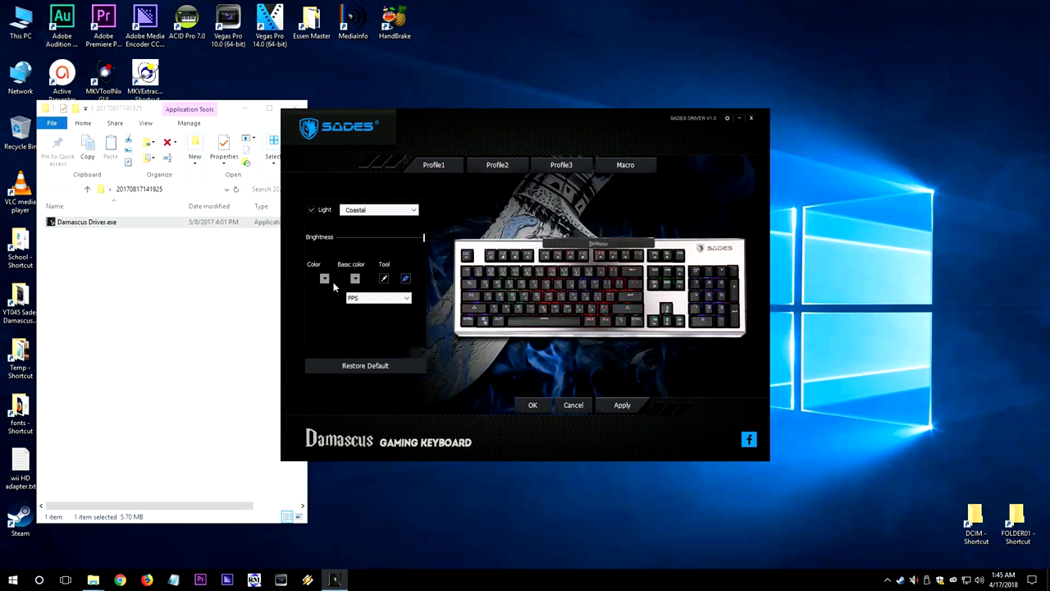
# Try the FPS, MMO and MOBA key presets of the Coastal effect in turn, ending on RTS.
pyautogui.click(363, 299)
pyautogui.click(361, 306)
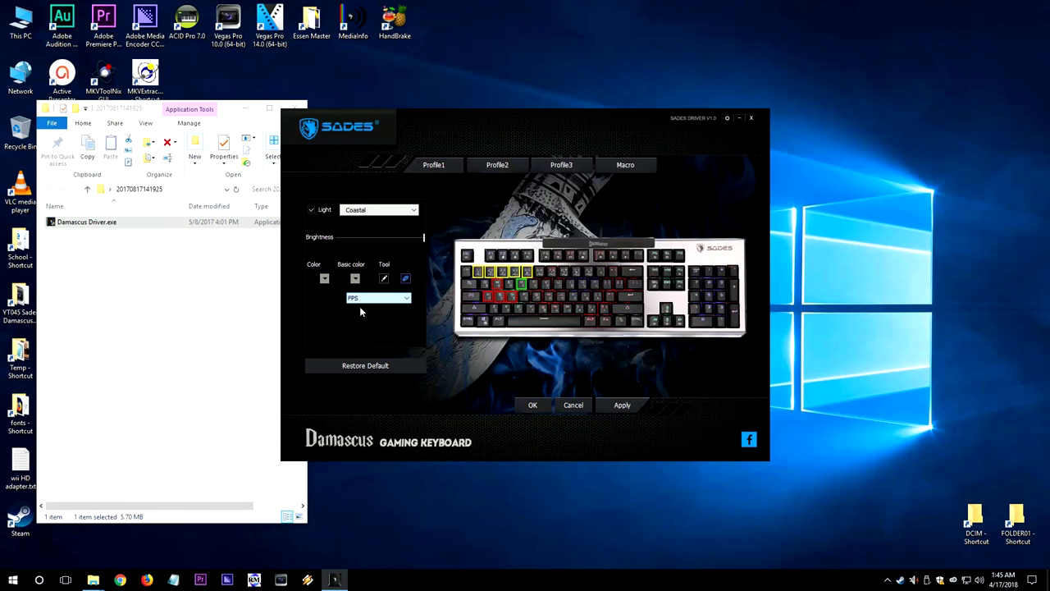
pyautogui.click(383, 299)
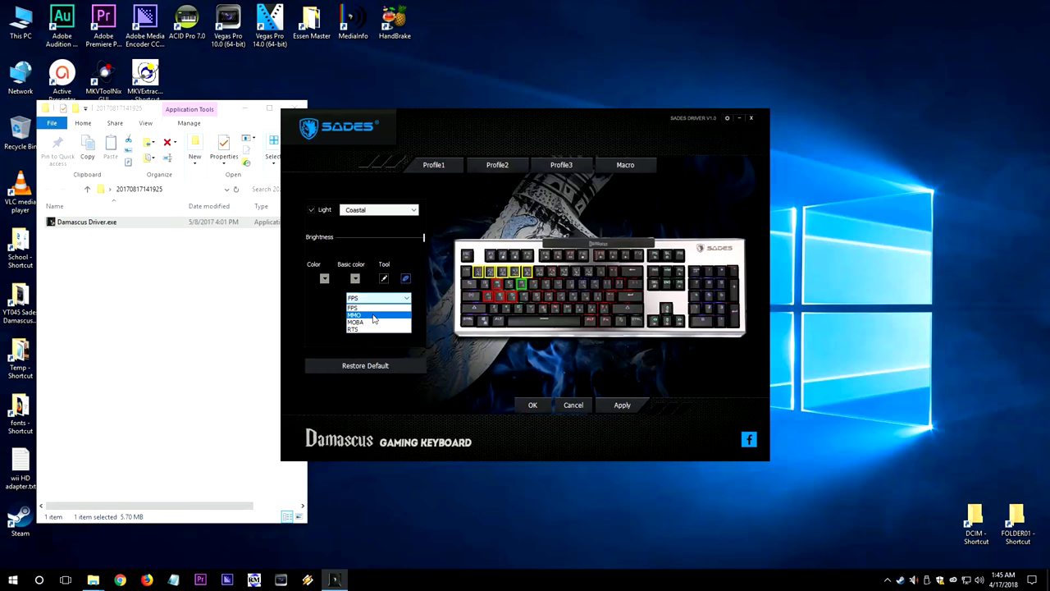
pyautogui.click(373, 316)
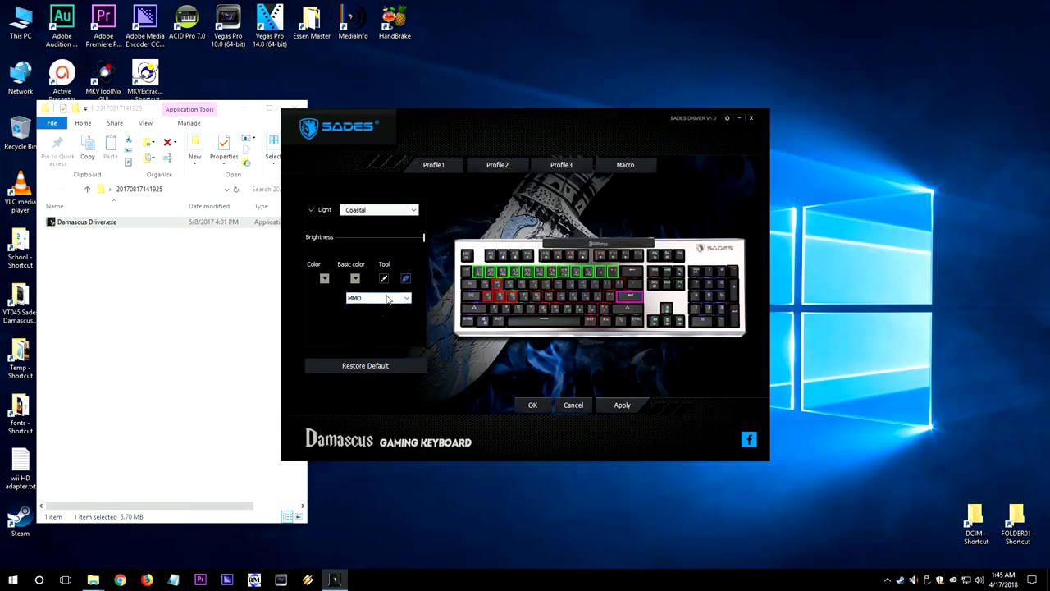
pyautogui.click(385, 301)
pyautogui.click(371, 319)
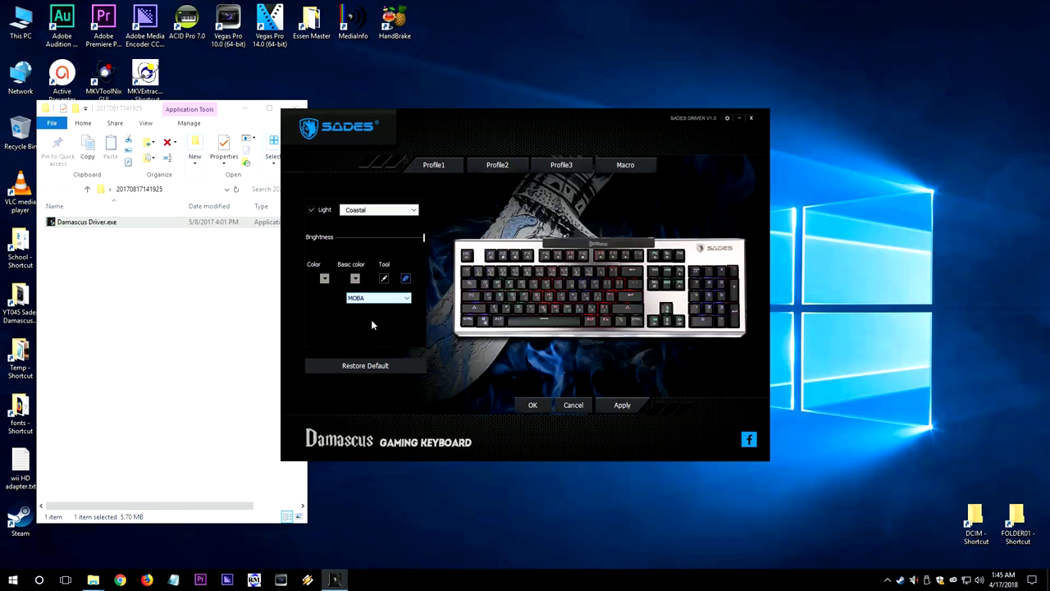
pyautogui.click(380, 301)
pyautogui.click(375, 330)
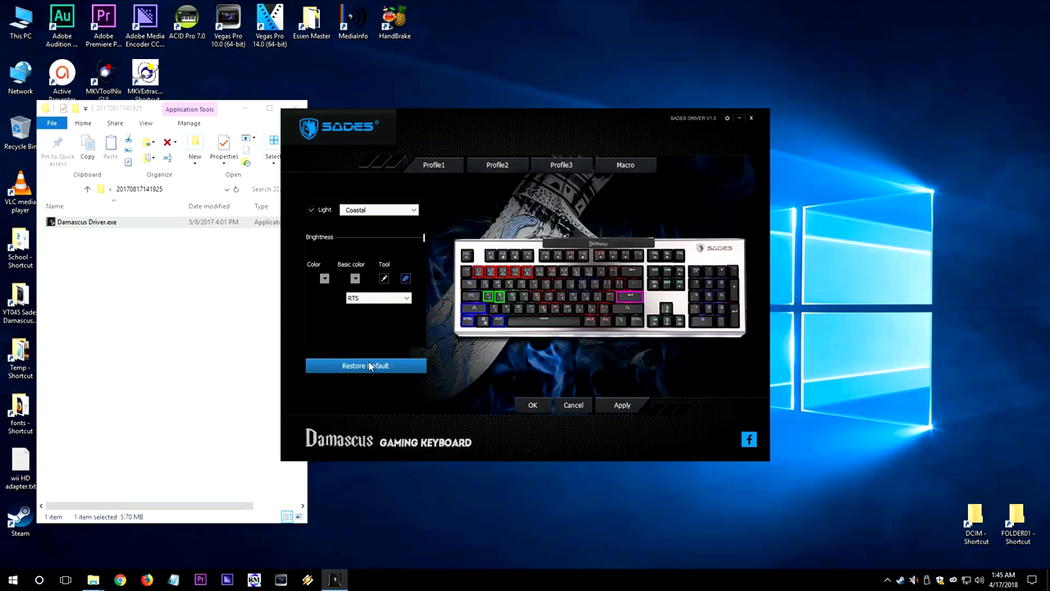
# Restore the keyboard driver's settings to their defaults.
pyautogui.click(369, 366)
pyautogui.click(535, 314)
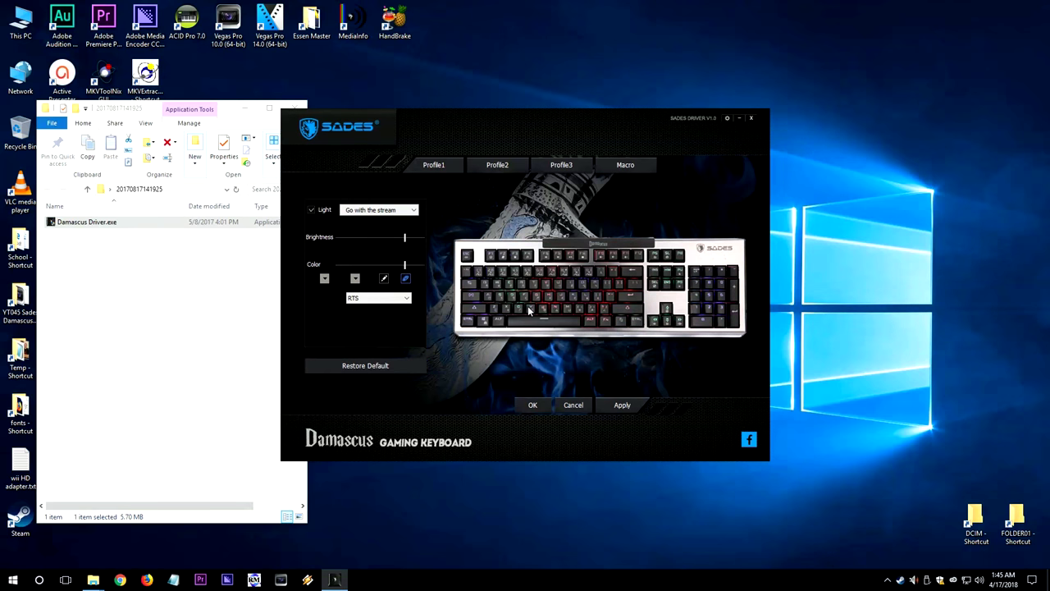
# Paint several keys in the middle of the keyboard red with the pen tool, and set the basic color to green.
pyautogui.click(384, 280)
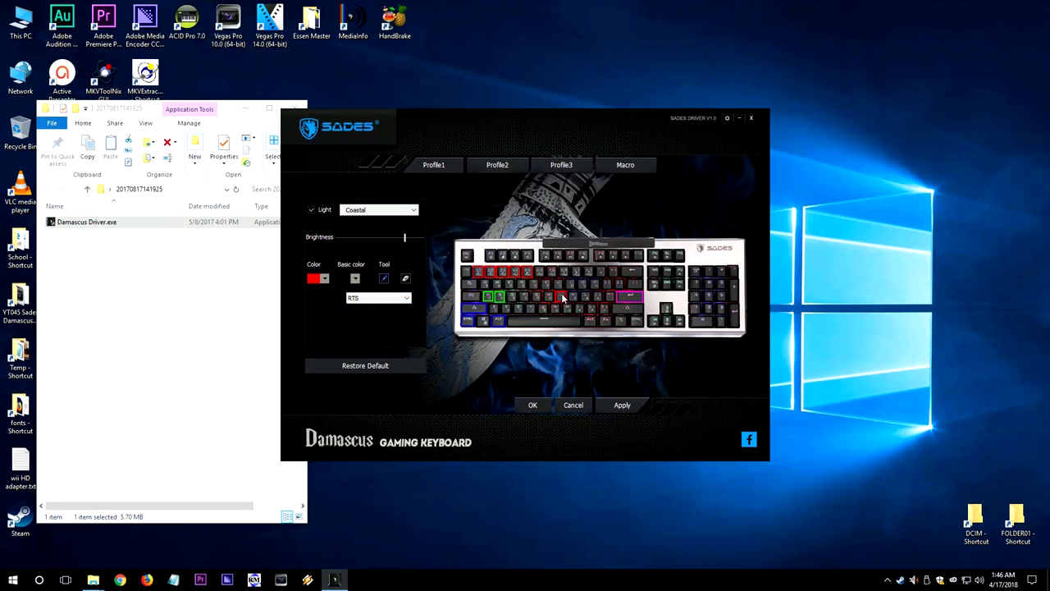
pyautogui.click(544, 311)
pyautogui.click(356, 279)
pyautogui.click(365, 292)
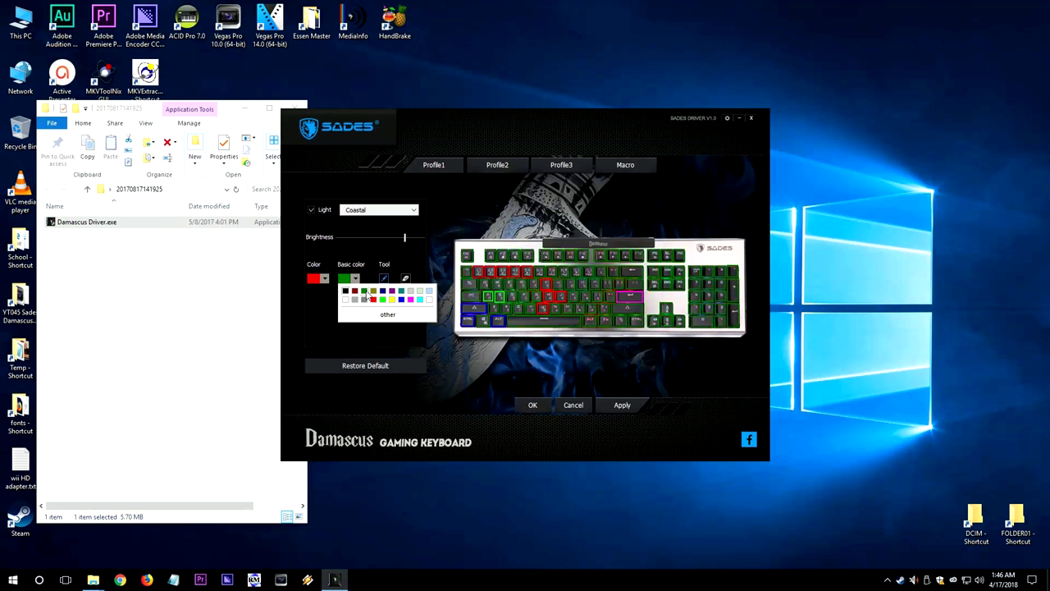
# Try red as the keyboard's basic color, and settle on blue.
pyautogui.click(356, 280)
pyautogui.click(374, 302)
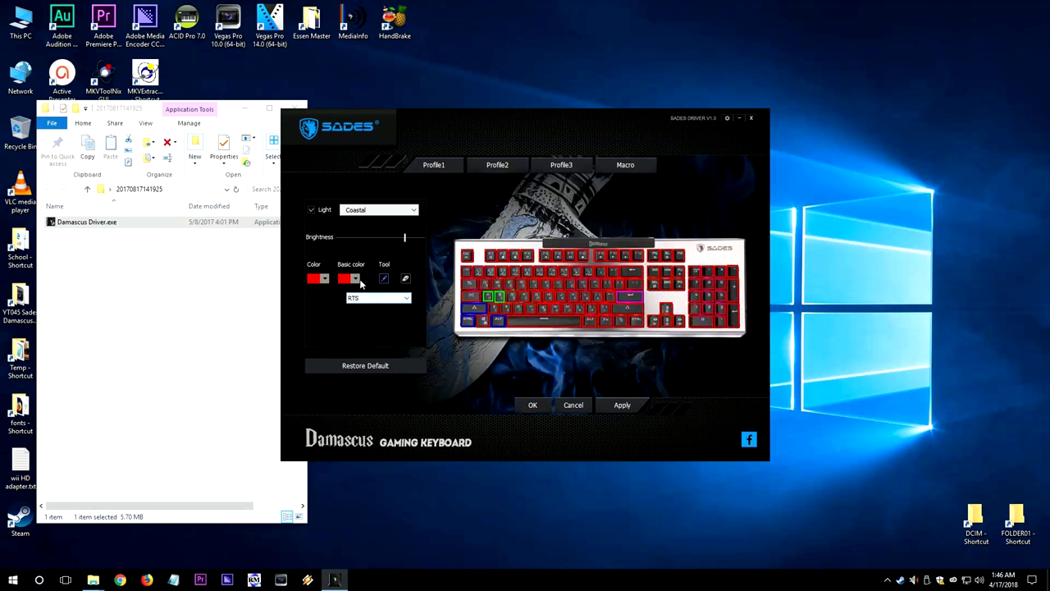
pyautogui.click(355, 279)
pyautogui.click(402, 300)
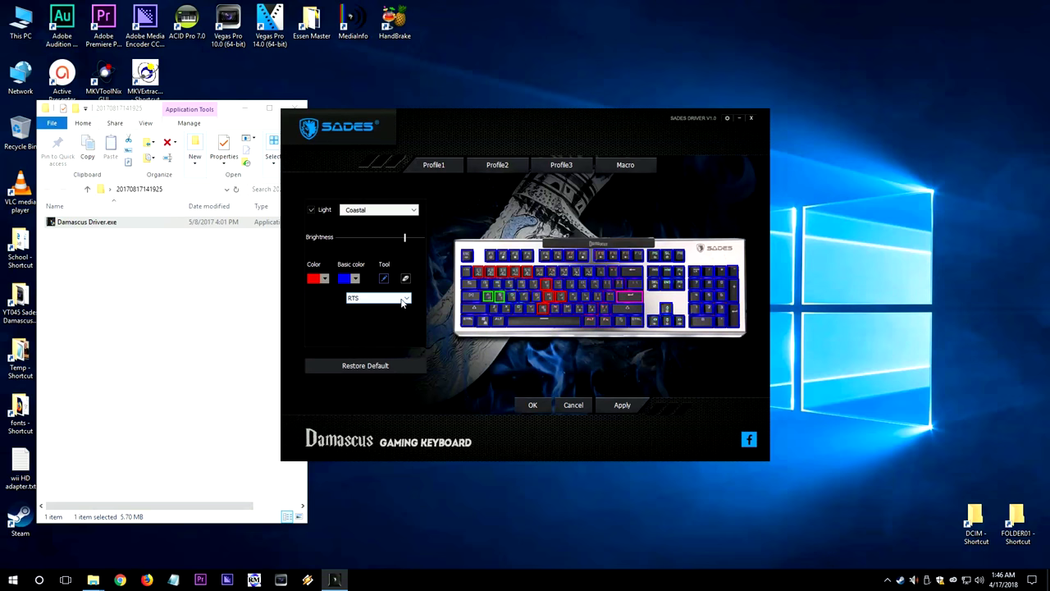
# Open the macro settings and record the keys F, D and S into Macro1.
pyautogui.click(610, 170)
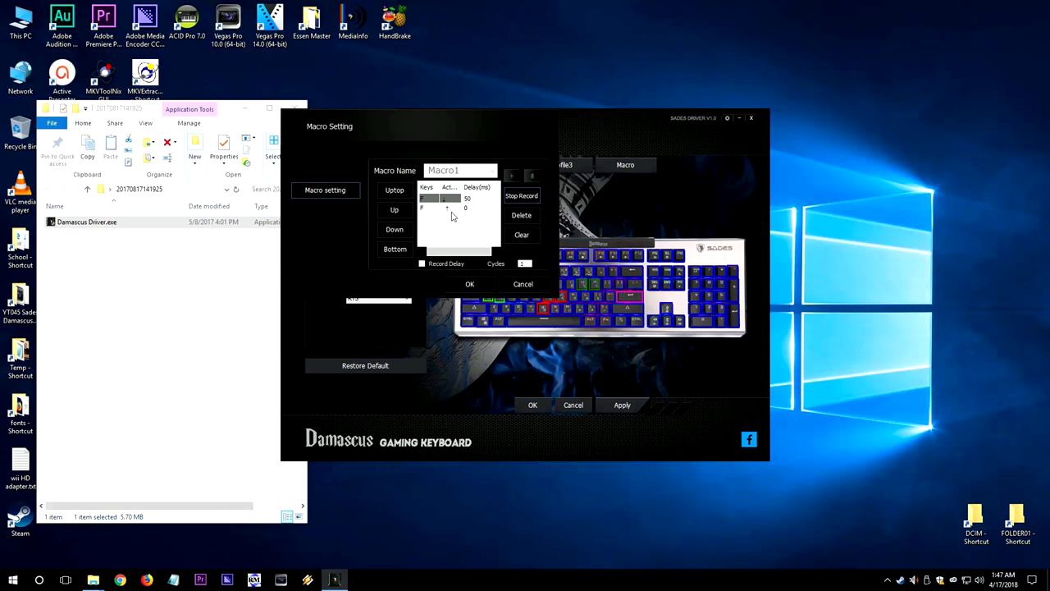
pyautogui.press('d')
pyautogui.press('s')
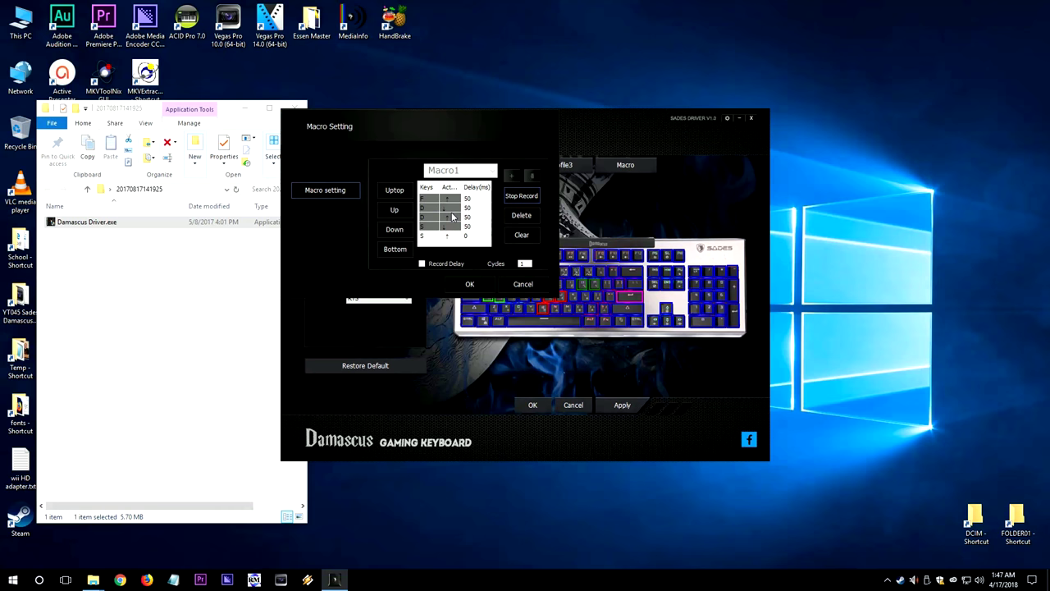